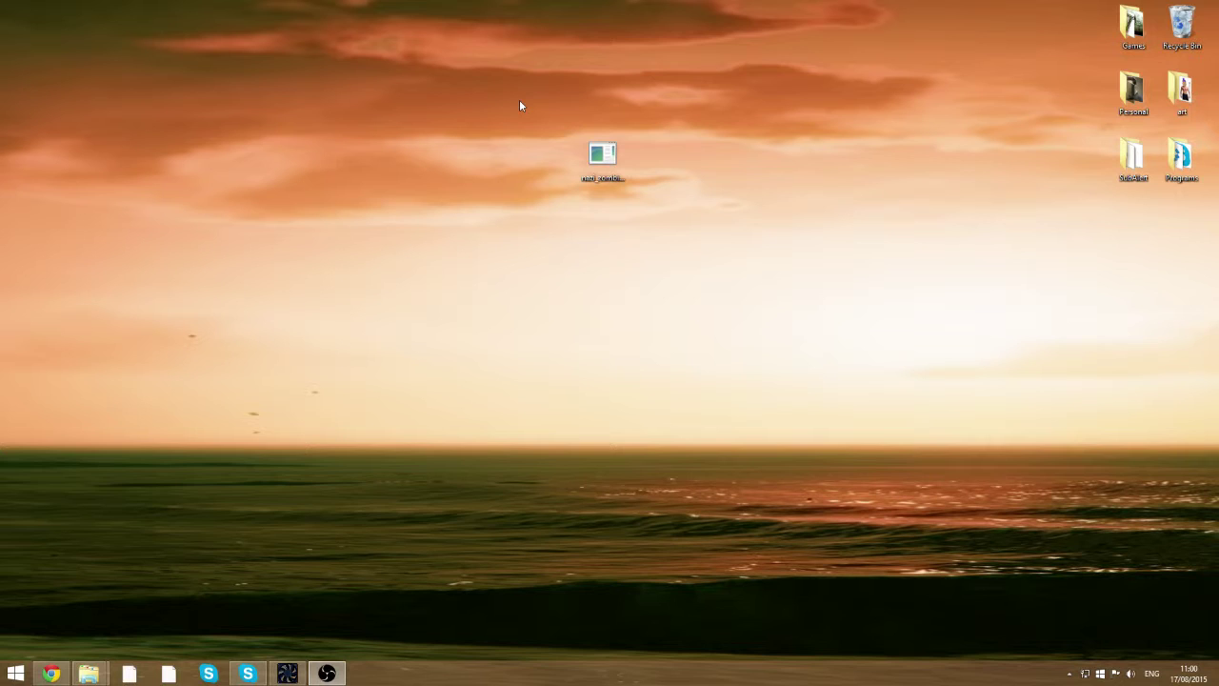
- Open nazi_zombie_berlinbank_v2.zip in WinRAR and dismiss the licence purchase reminder
click(602, 154)
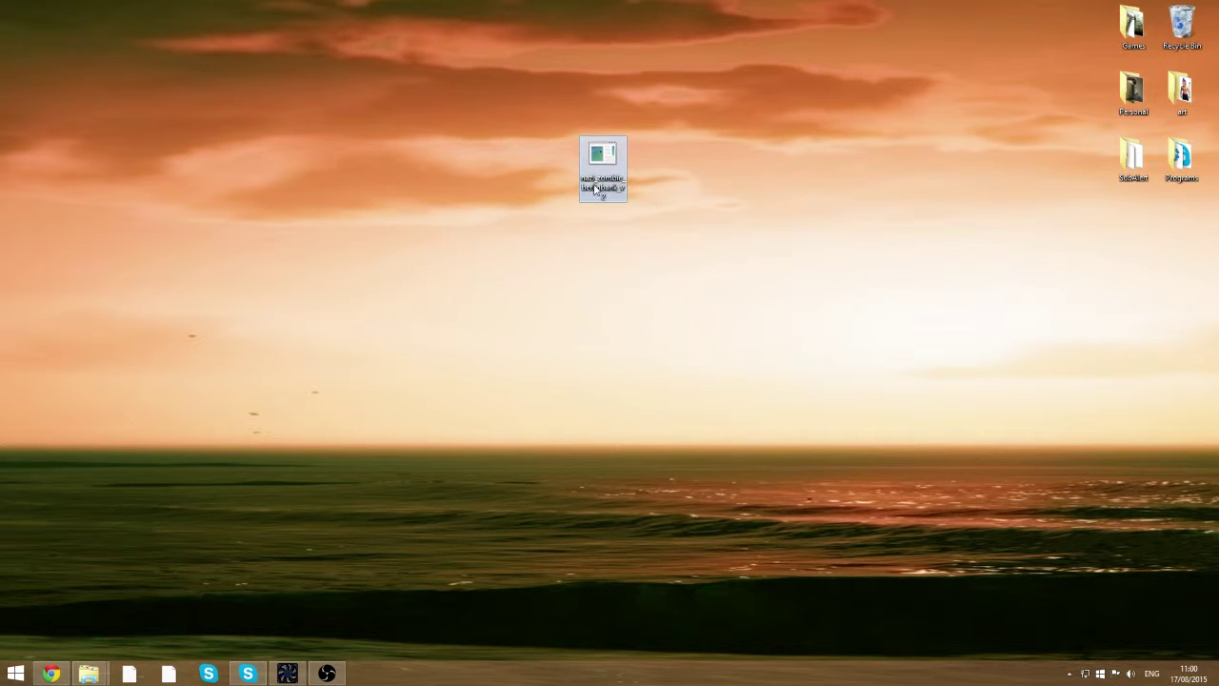
click(537, 122)
double_click(602, 157)
drag(631, 131, 607, 119)
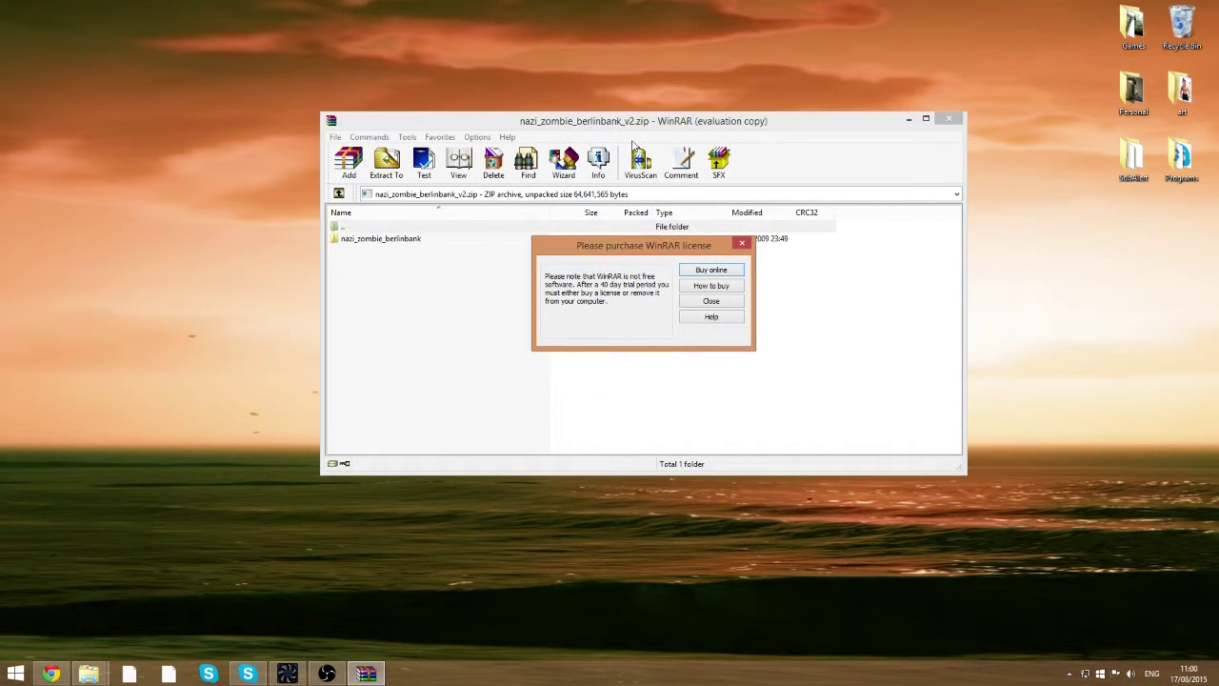
click(741, 244)
drag(795, 130, 766, 143)
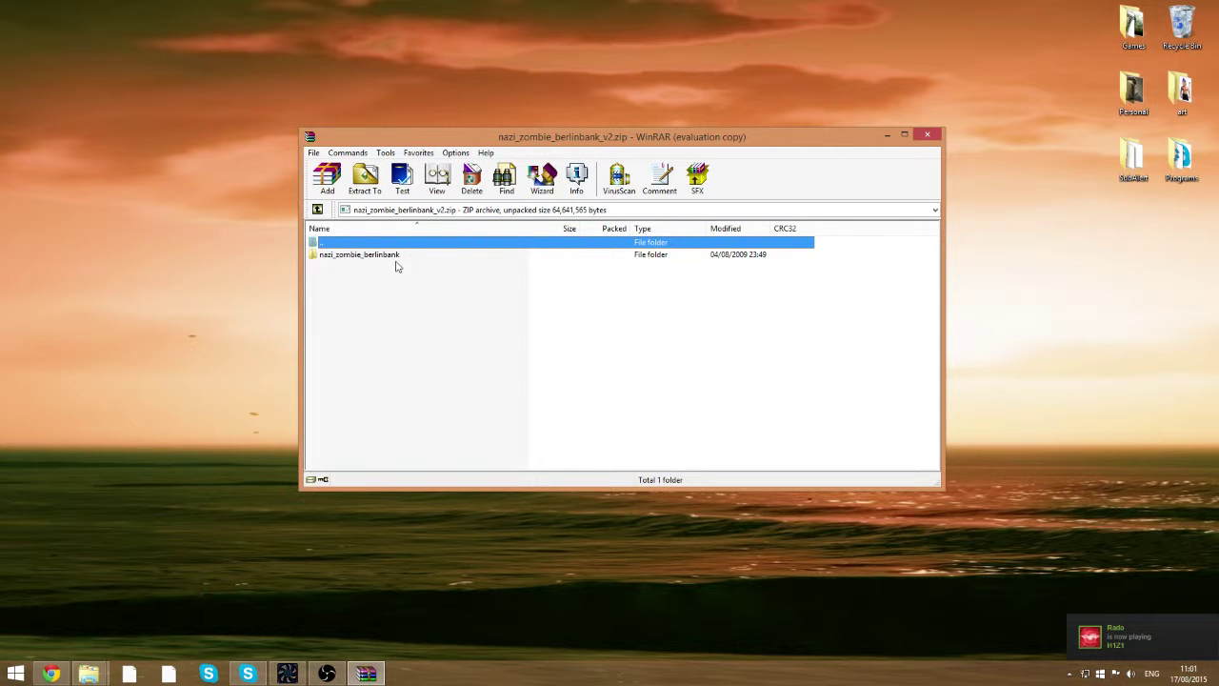
drag(450, 139, 579, 145)
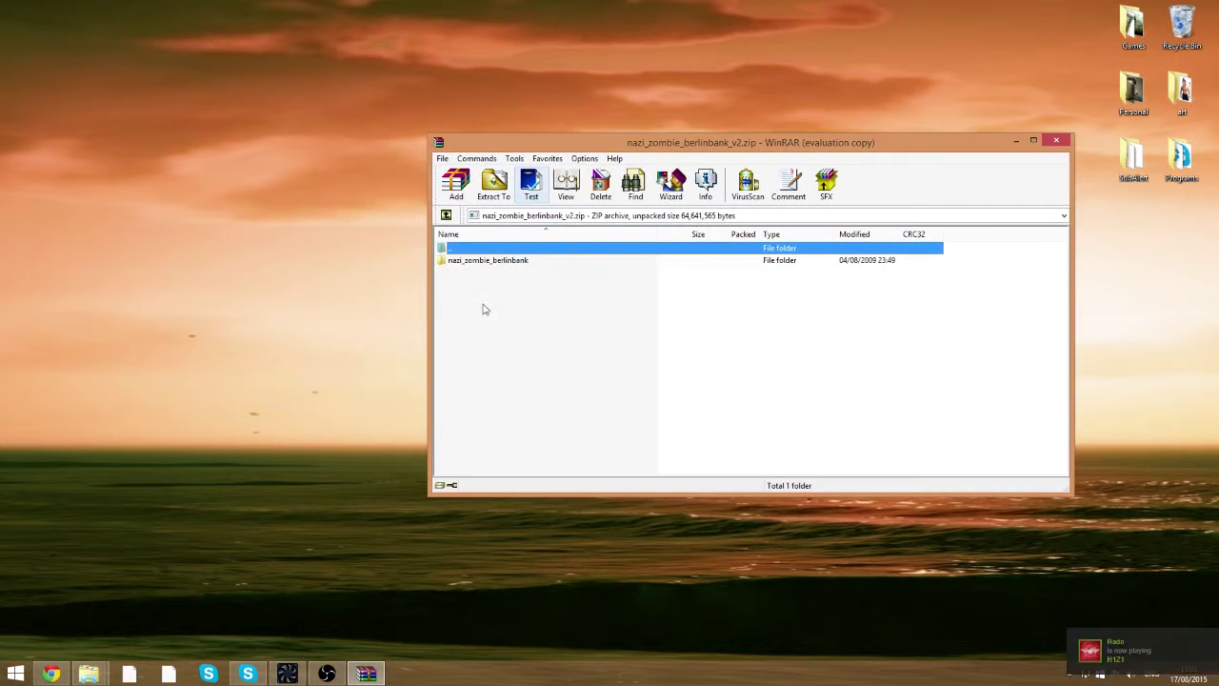
- Open the nazi_zombie_berlinbank folder in the archive and look over its seven files
click(475, 262)
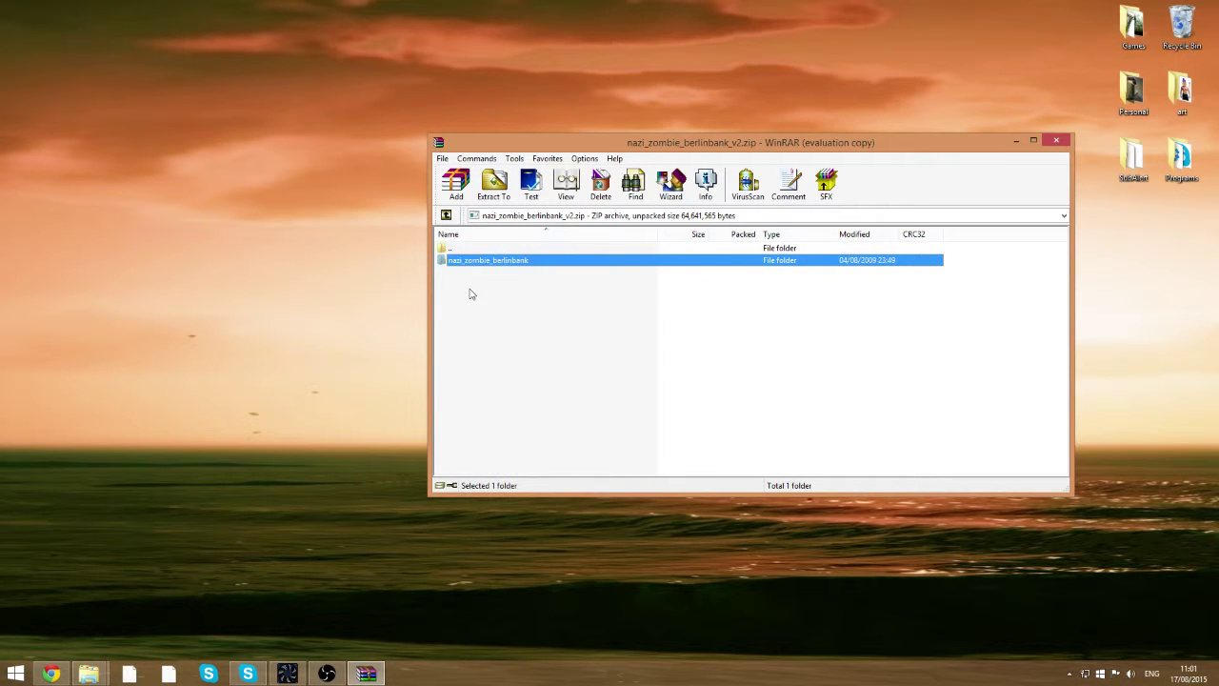
double_click(476, 262)
drag(488, 366, 473, 252)
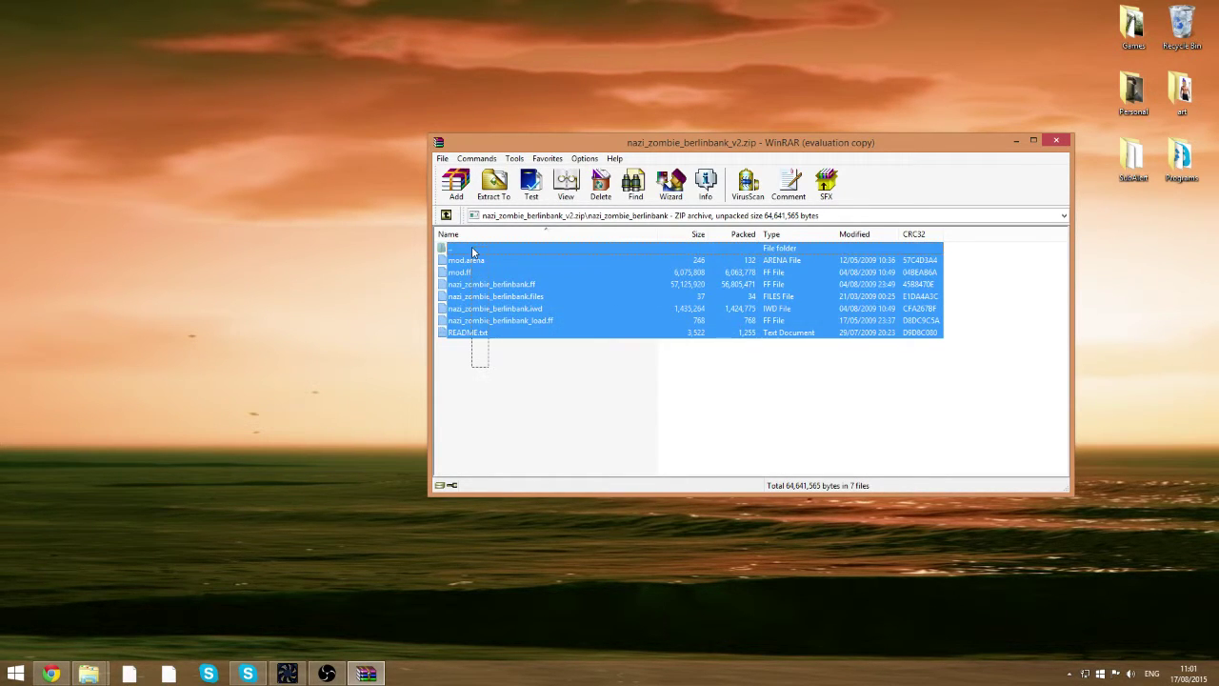
click(484, 381)
drag(483, 380, 482, 348)
key(ctrl+a)
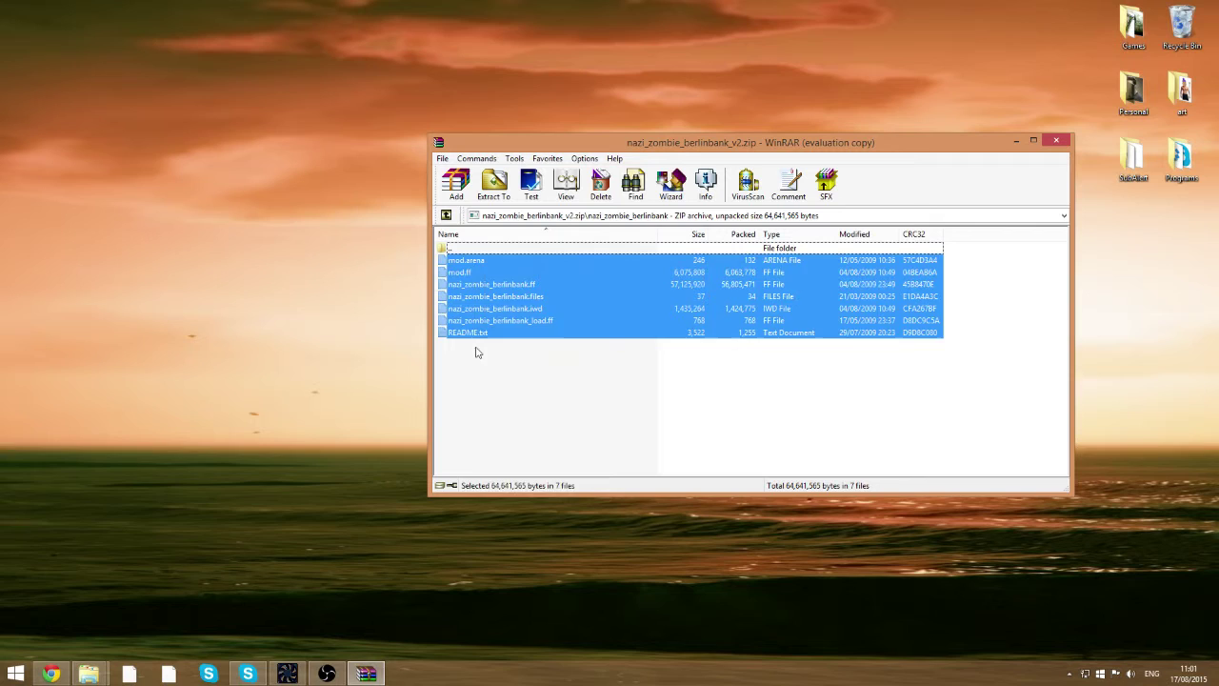
click(478, 352)
- Return to the archive root, select the nazi_zombie_berlinbank folder, and move the window right
double_click(446, 214)
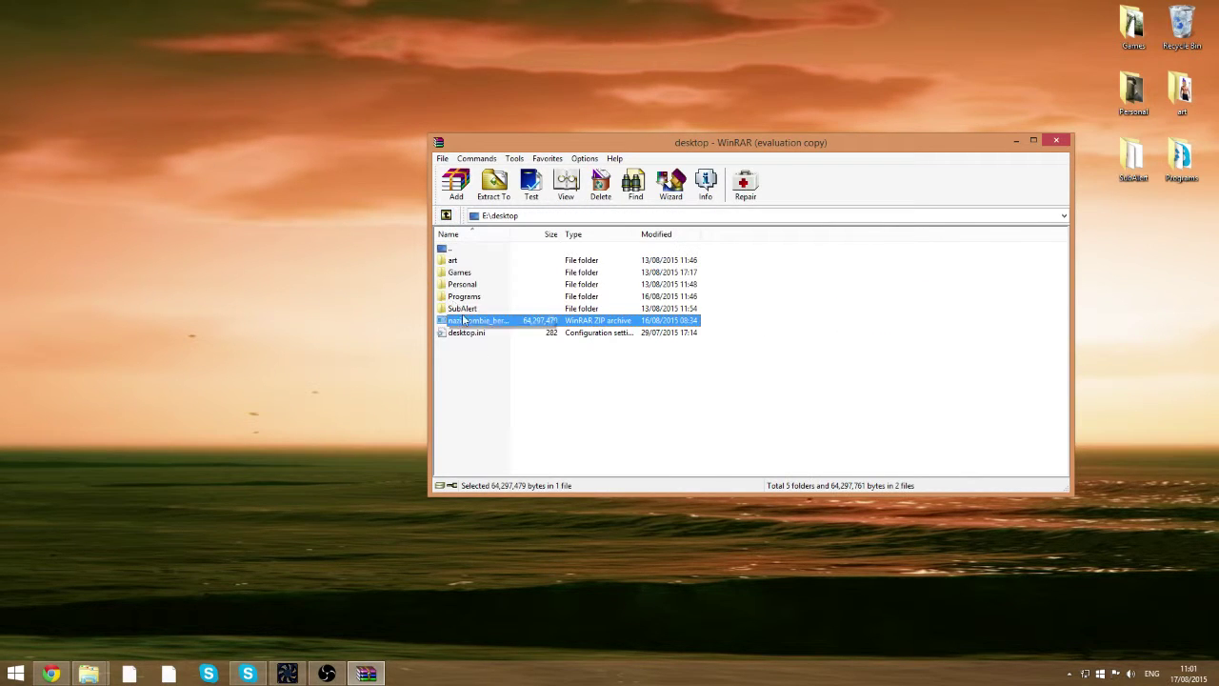
double_click(458, 320)
click(469, 263)
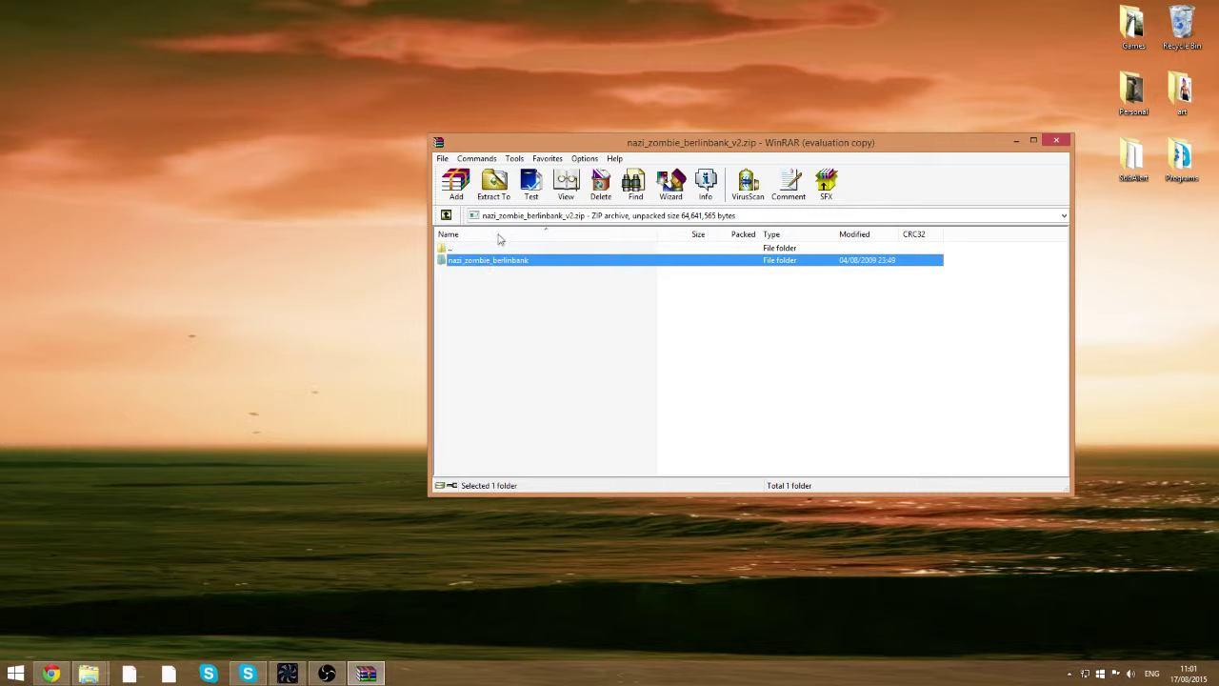
drag(554, 146, 754, 73)
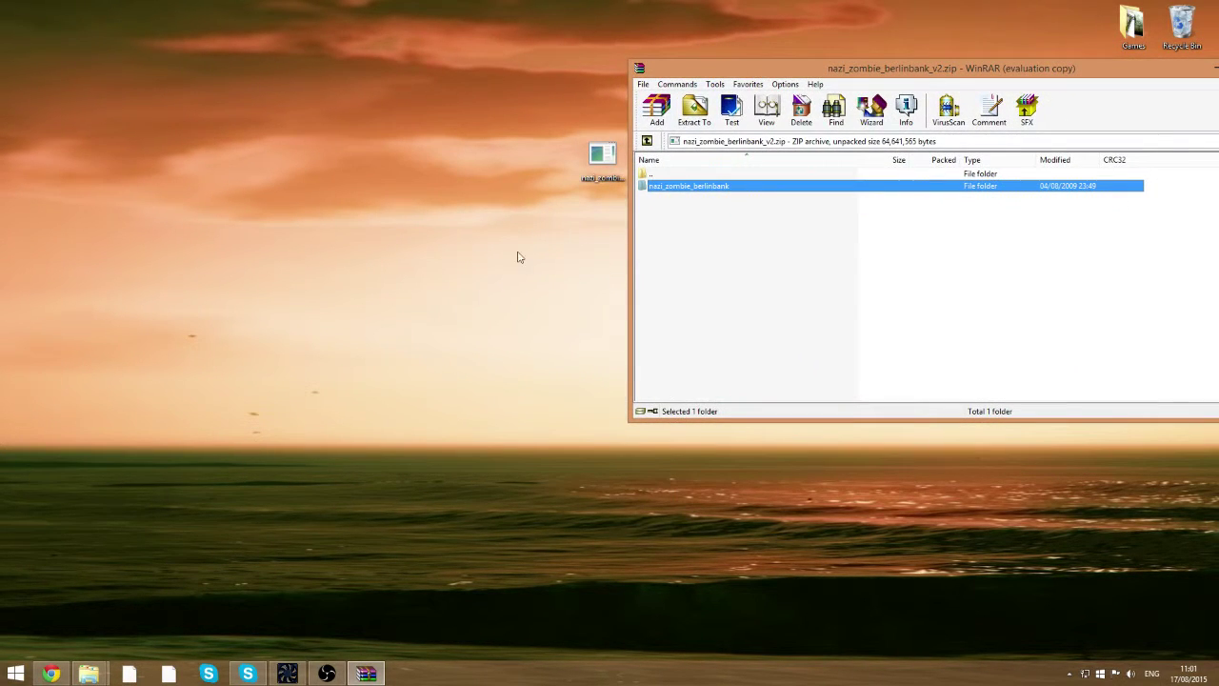
- Bring the This PC window forward and expand This PC in the navigation pane
click(90, 673)
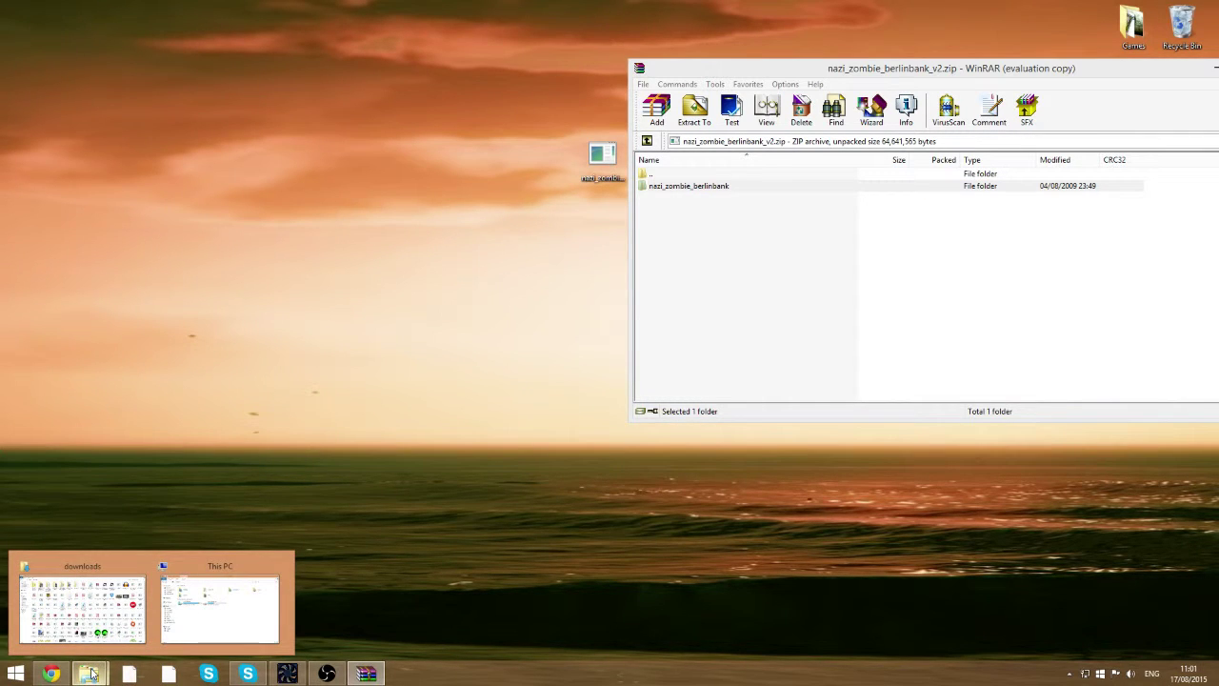
click(243, 562)
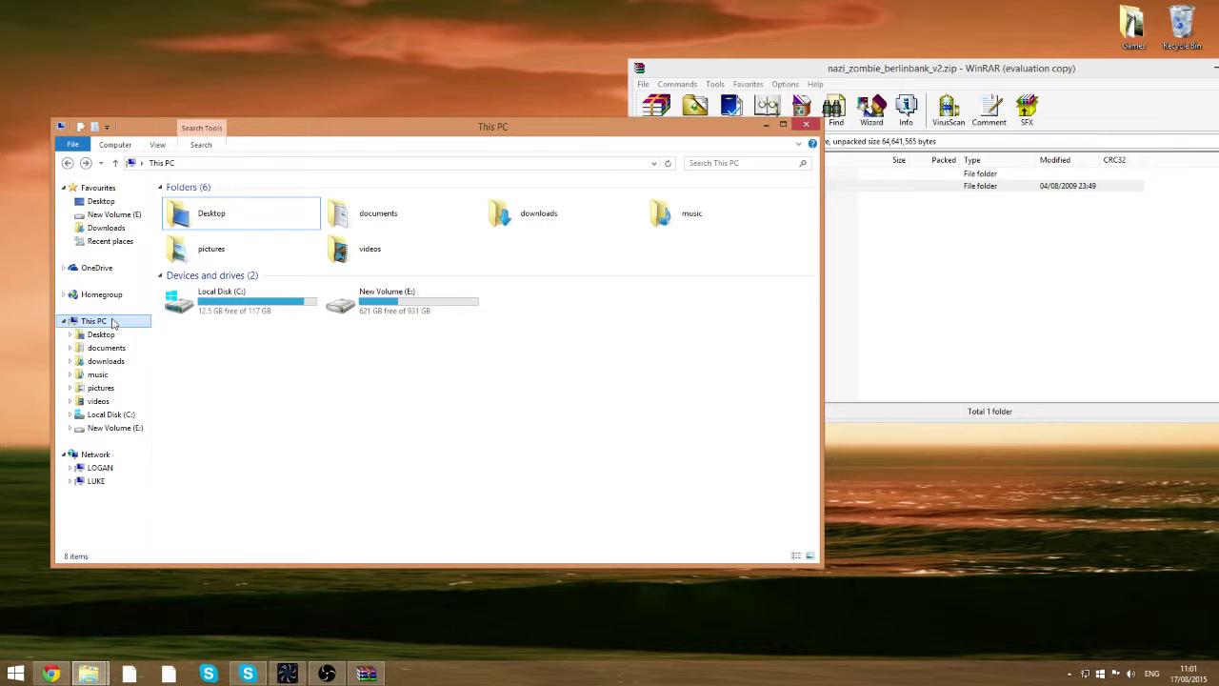
double_click(111, 323)
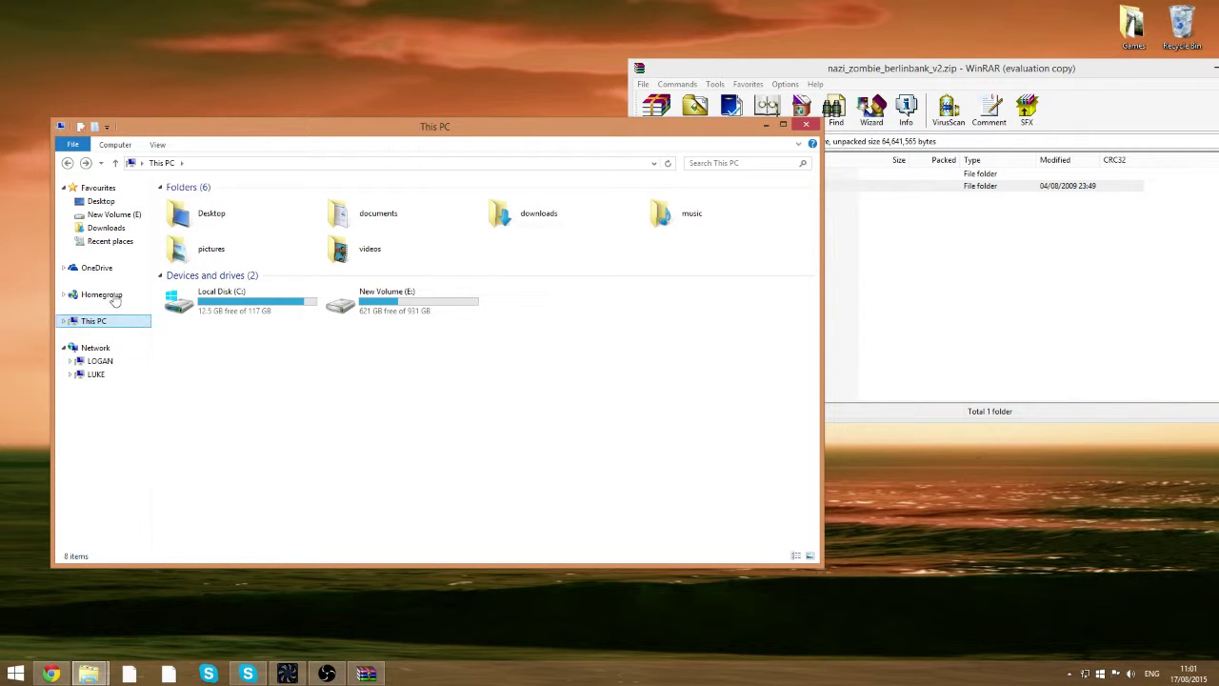
click(141, 164)
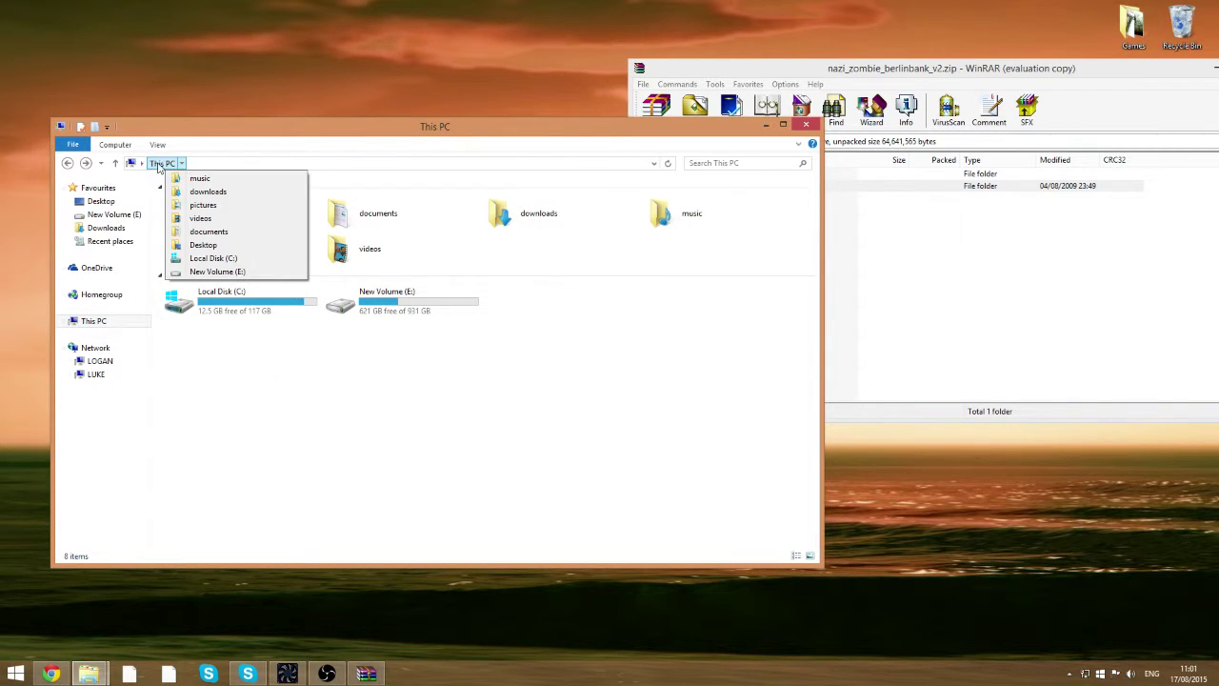
click(217, 380)
click(93, 323)
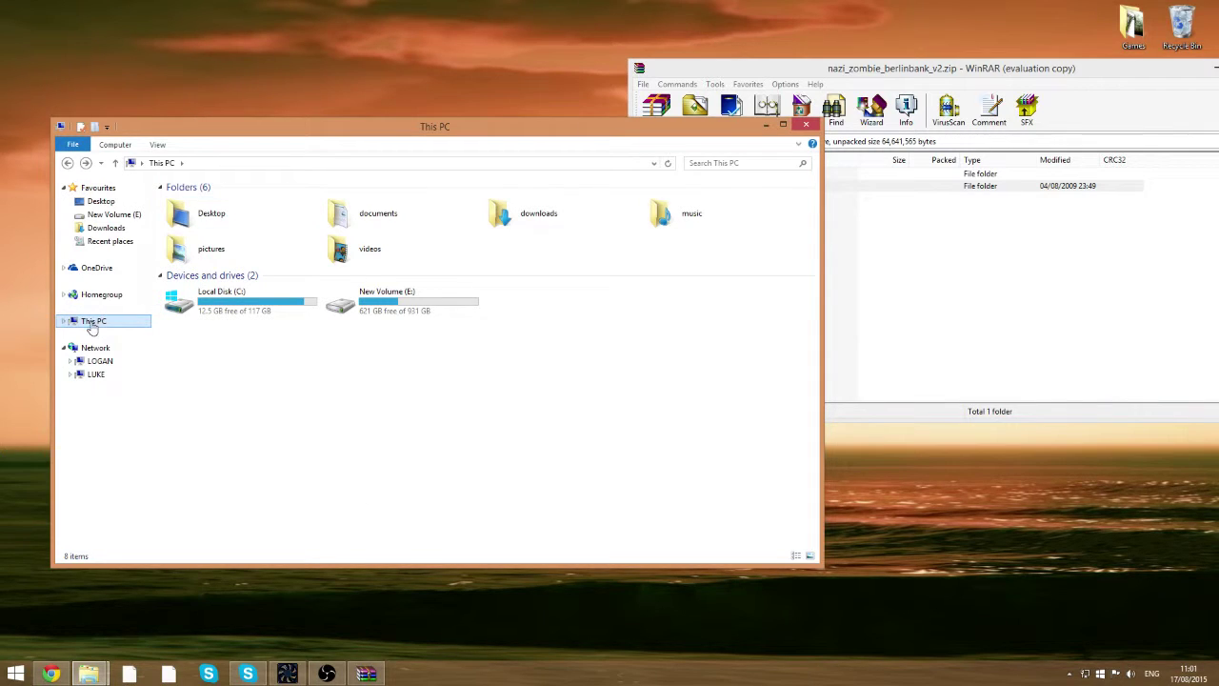
click(61, 322)
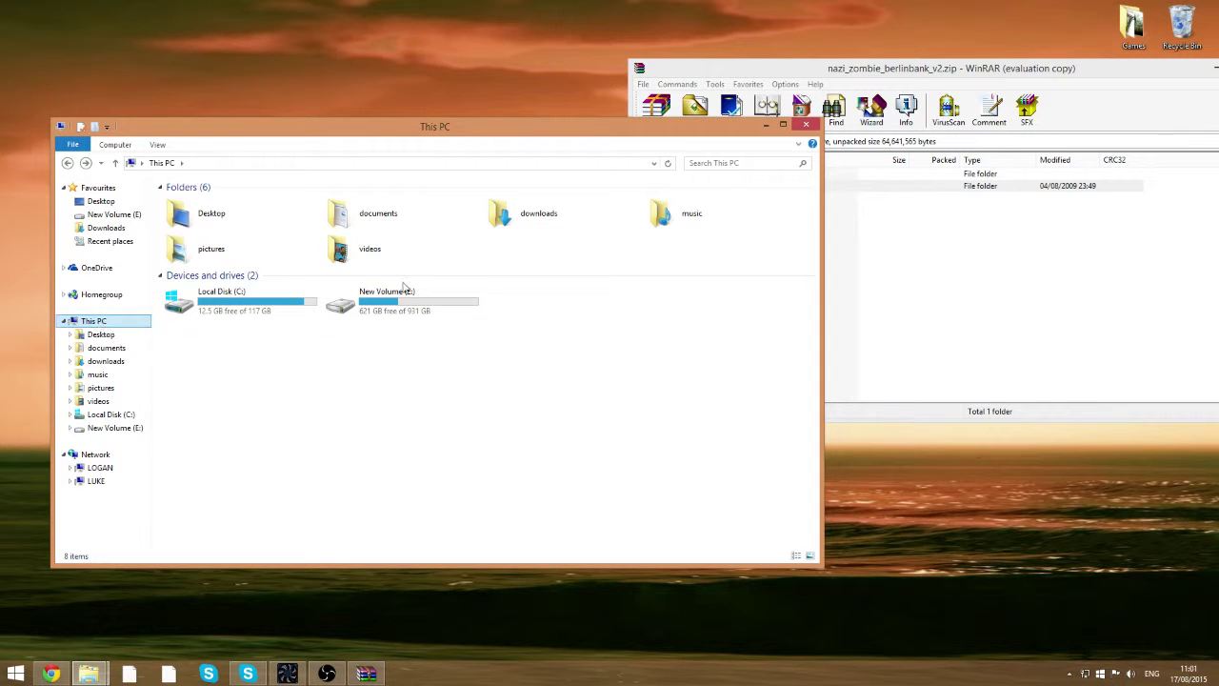
- Place the cursor in the This PC search box to start a search
click(703, 163)
click(742, 314)
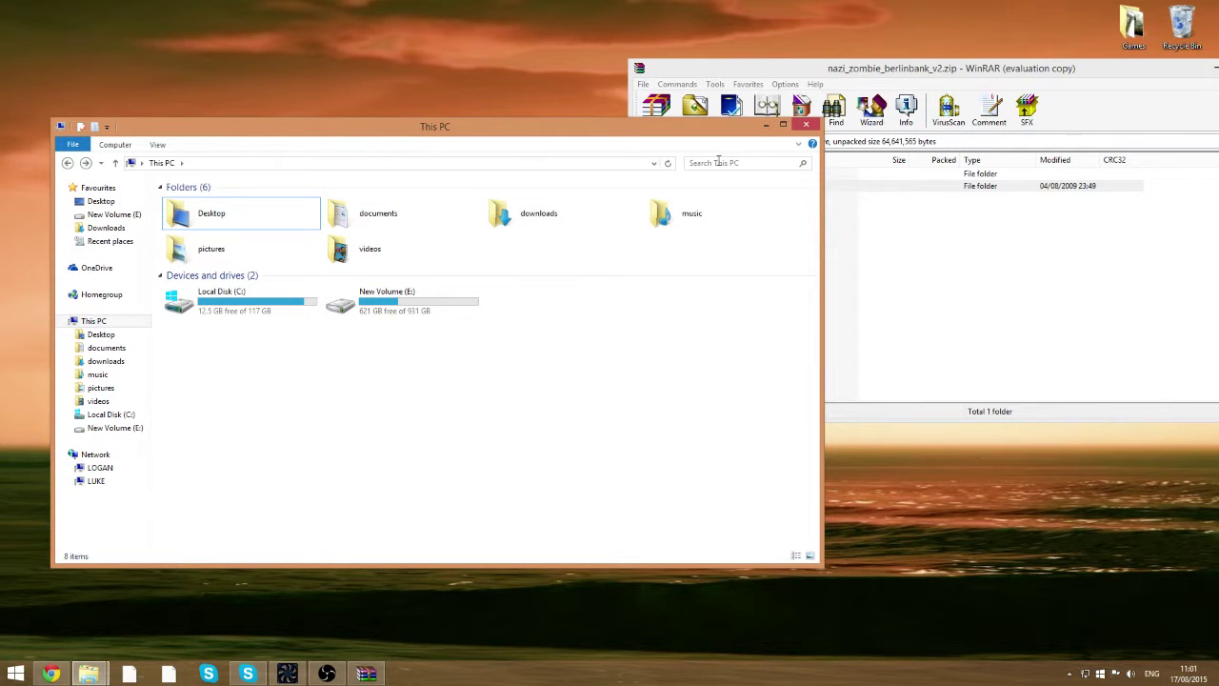
click(727, 164)
- Search This PC for 'activision' and review the Activision folder results
text(ac)
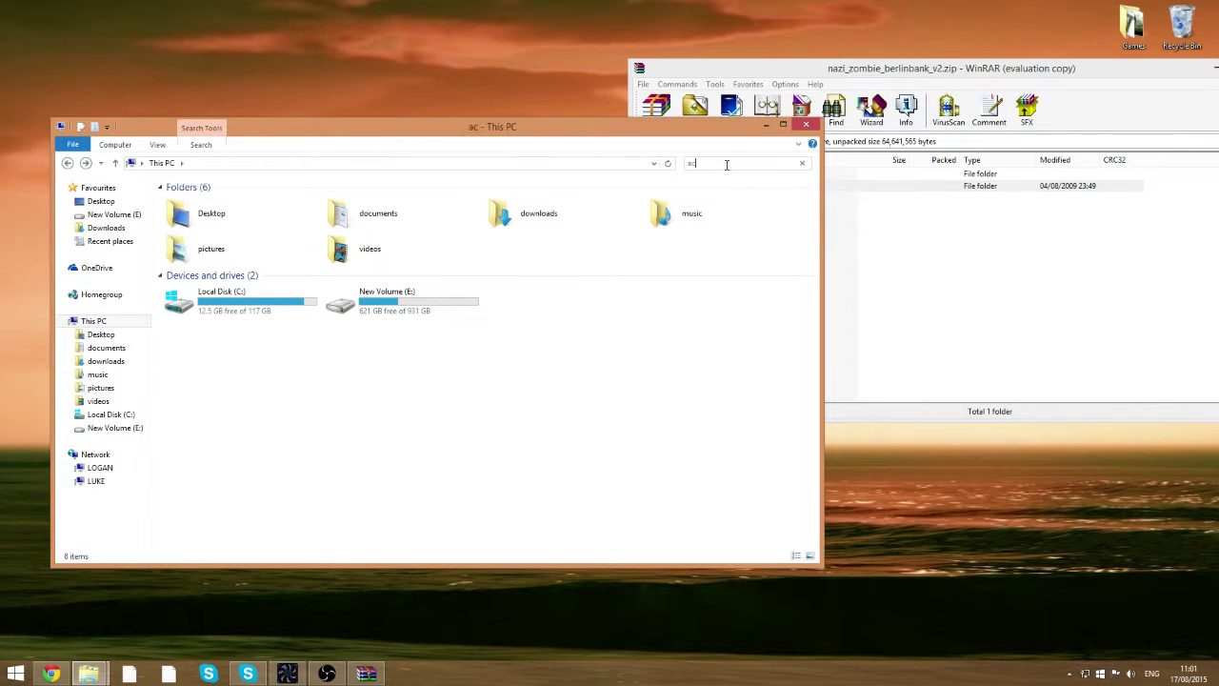
text(tivision)
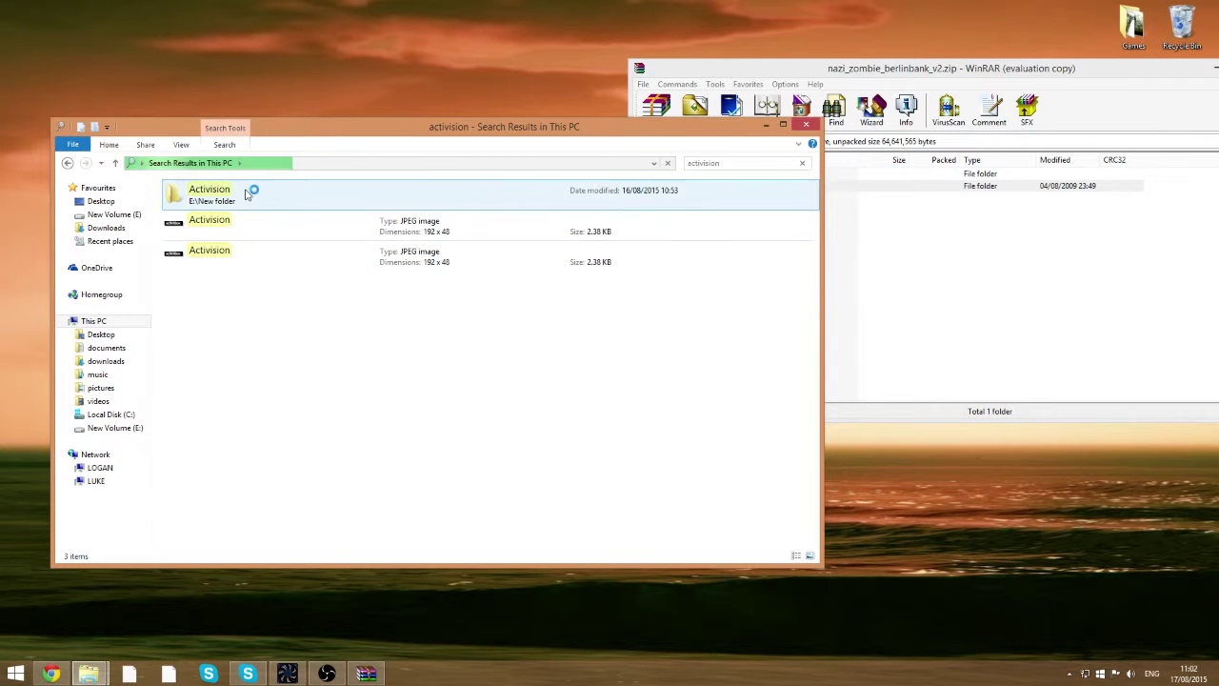
click(233, 265)
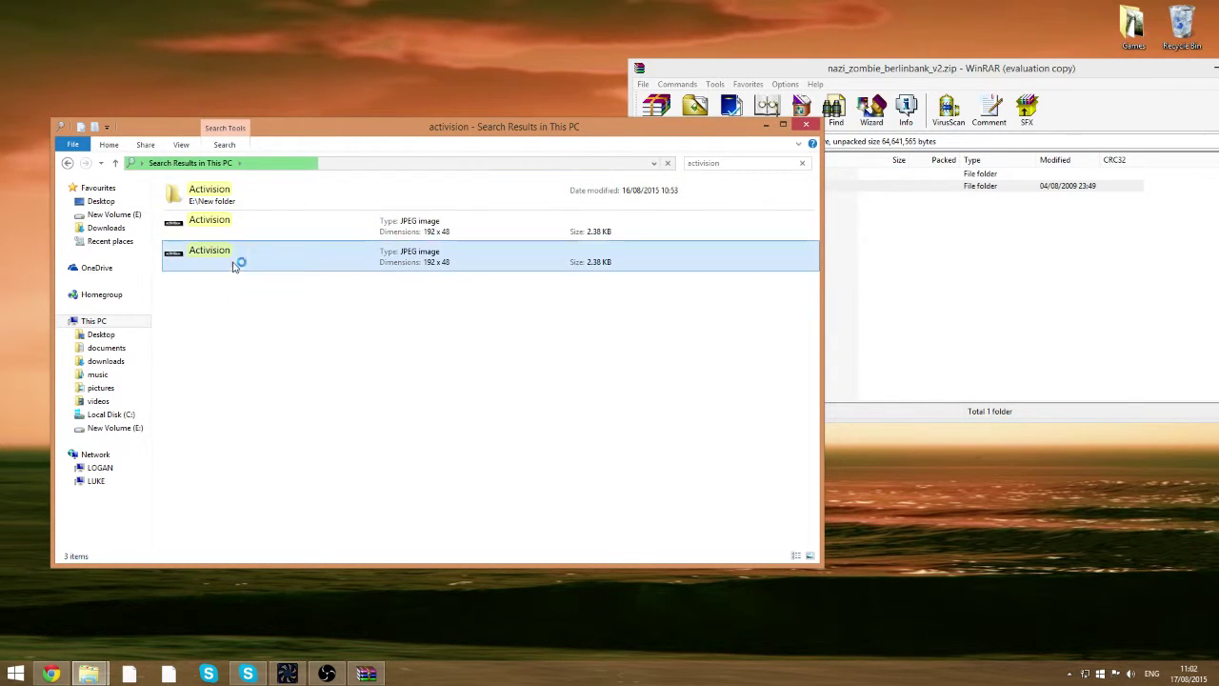
shift+click(239, 186)
click(362, 342)
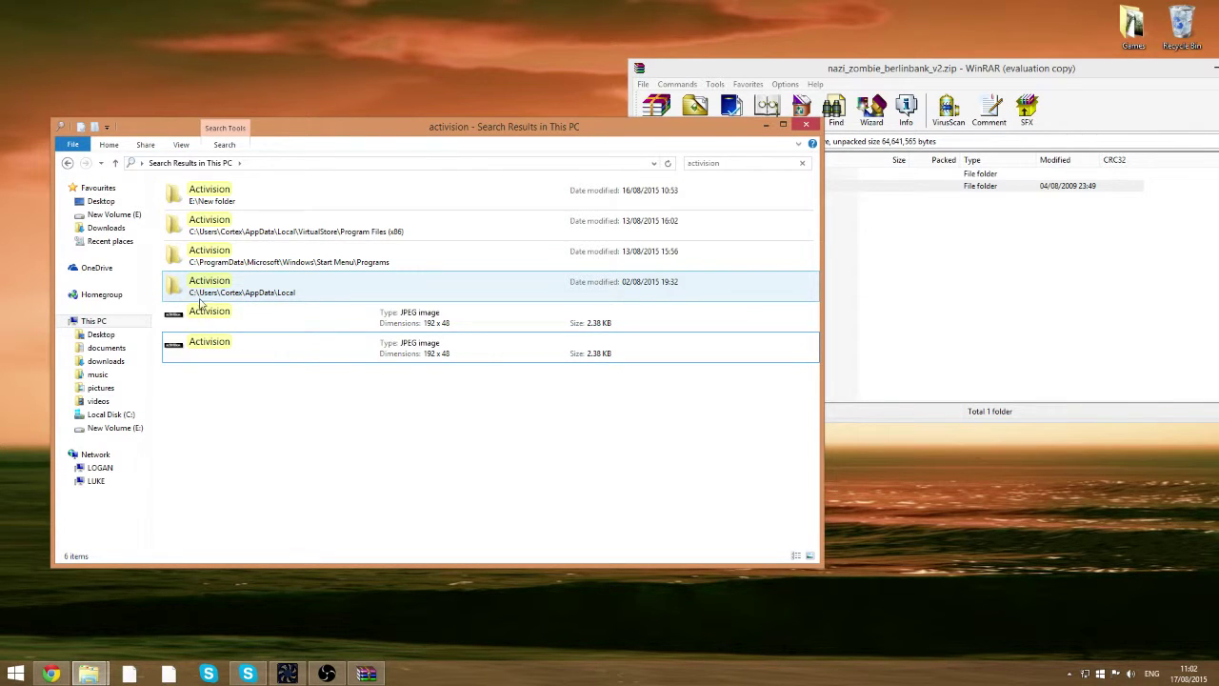
- Open the Activision folder under AppData\Local and inspect its CoD folder
double_click(310, 287)
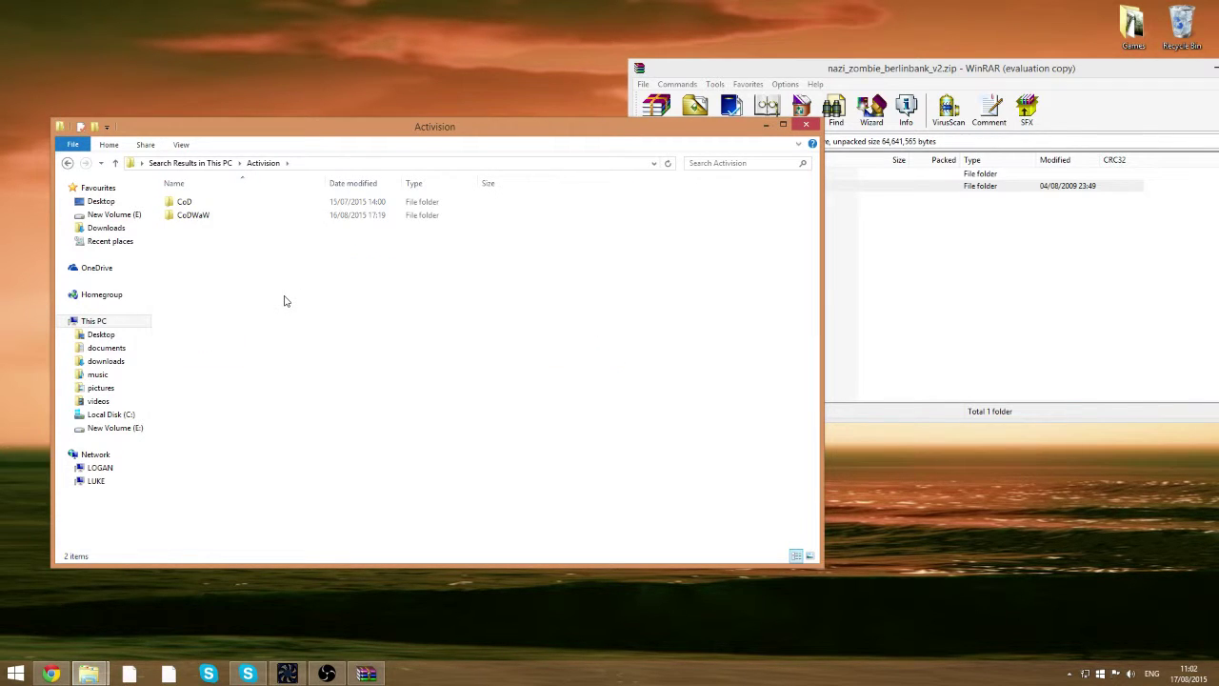
drag(282, 301, 208, 197)
click(223, 266)
click(185, 203)
double_click(185, 204)
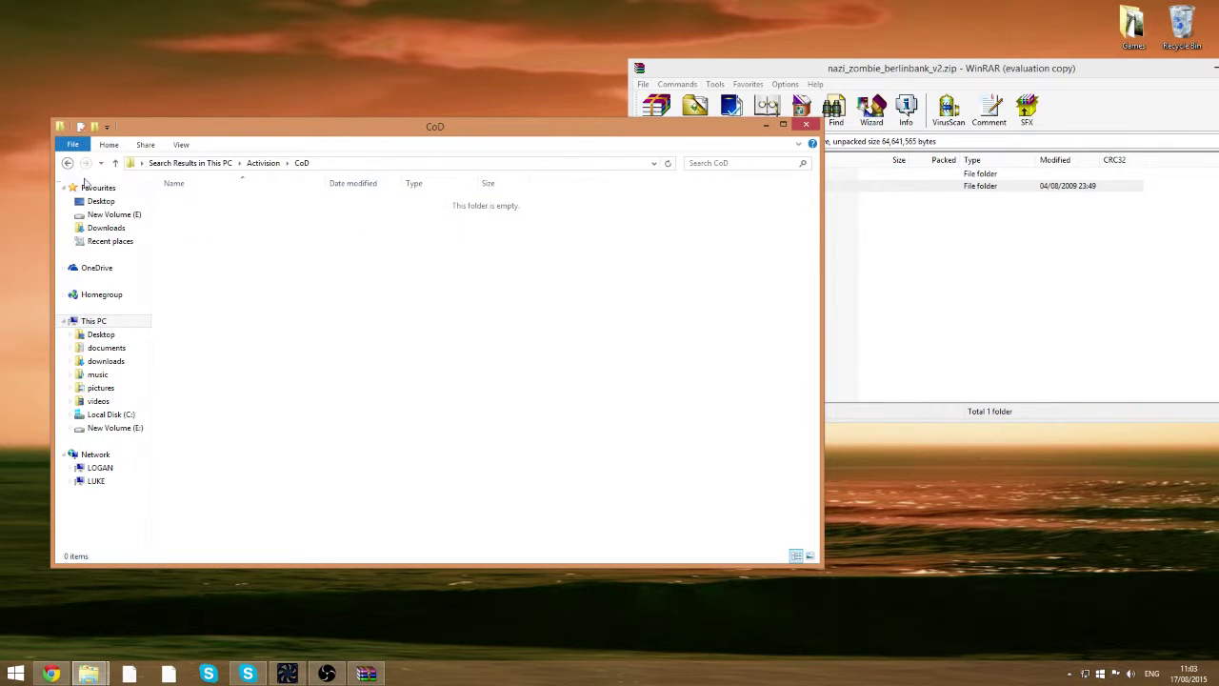
click(66, 163)
- Open CoDWaW, check its players folder, then select the mods folder
click(200, 215)
double_click(202, 215)
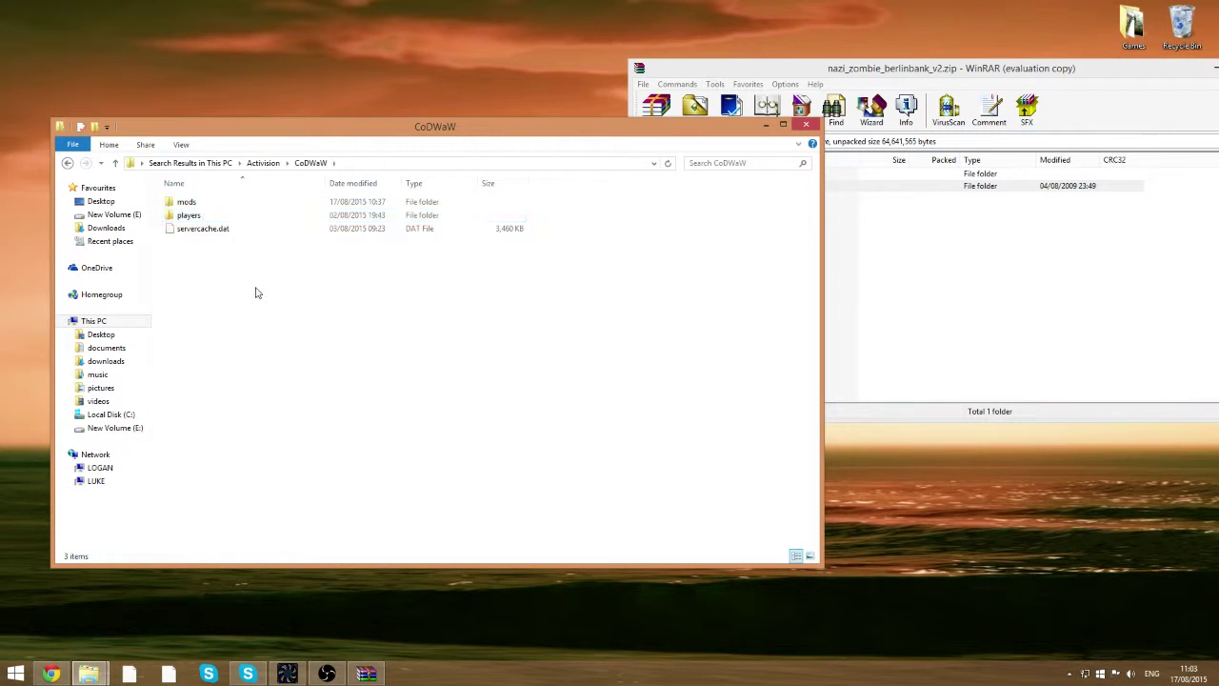
click(67, 163)
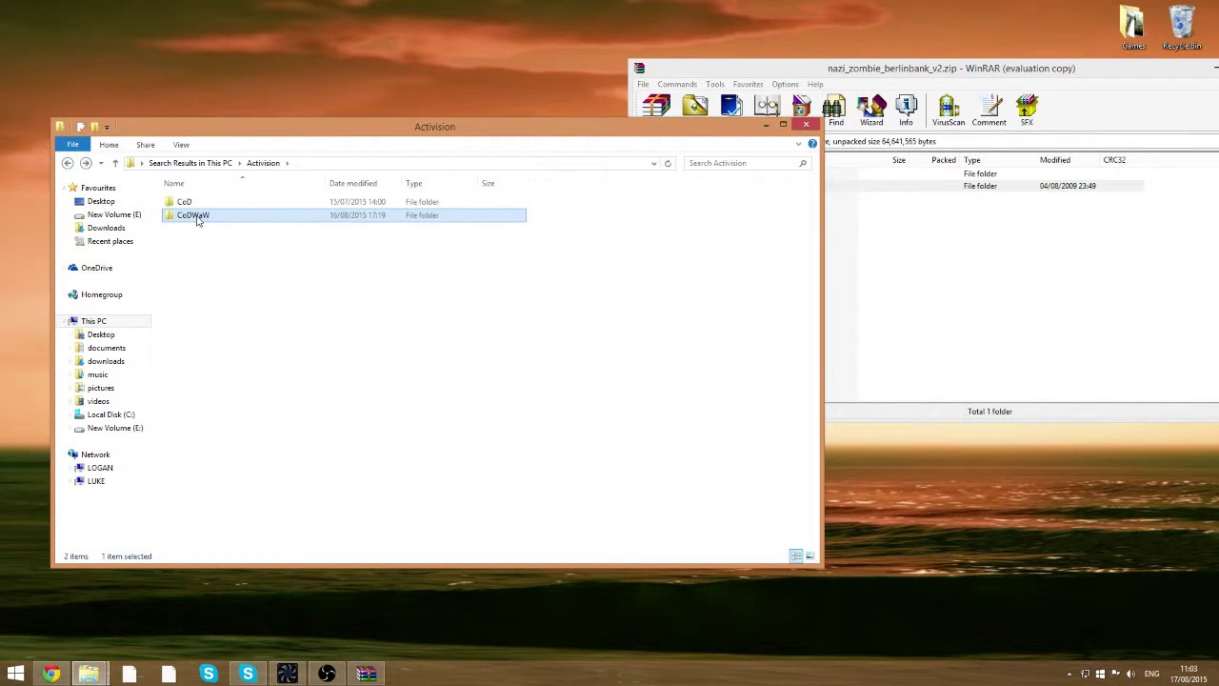
double_click(198, 217)
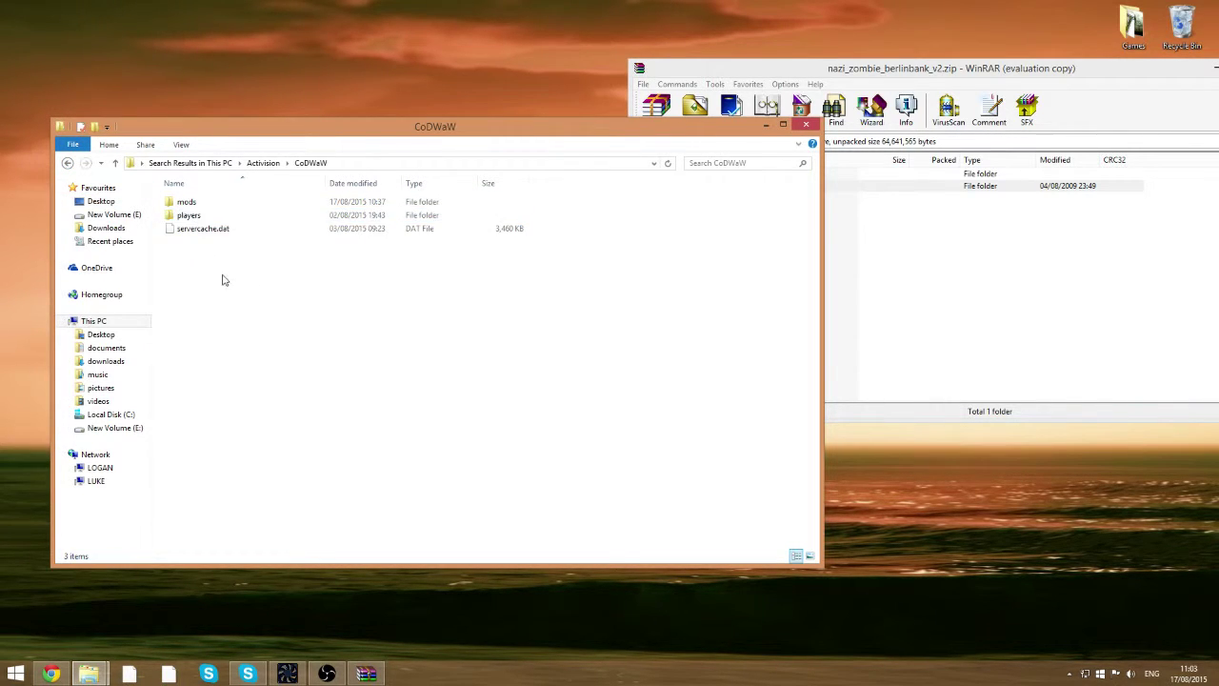
click(196, 219)
double_click(196, 217)
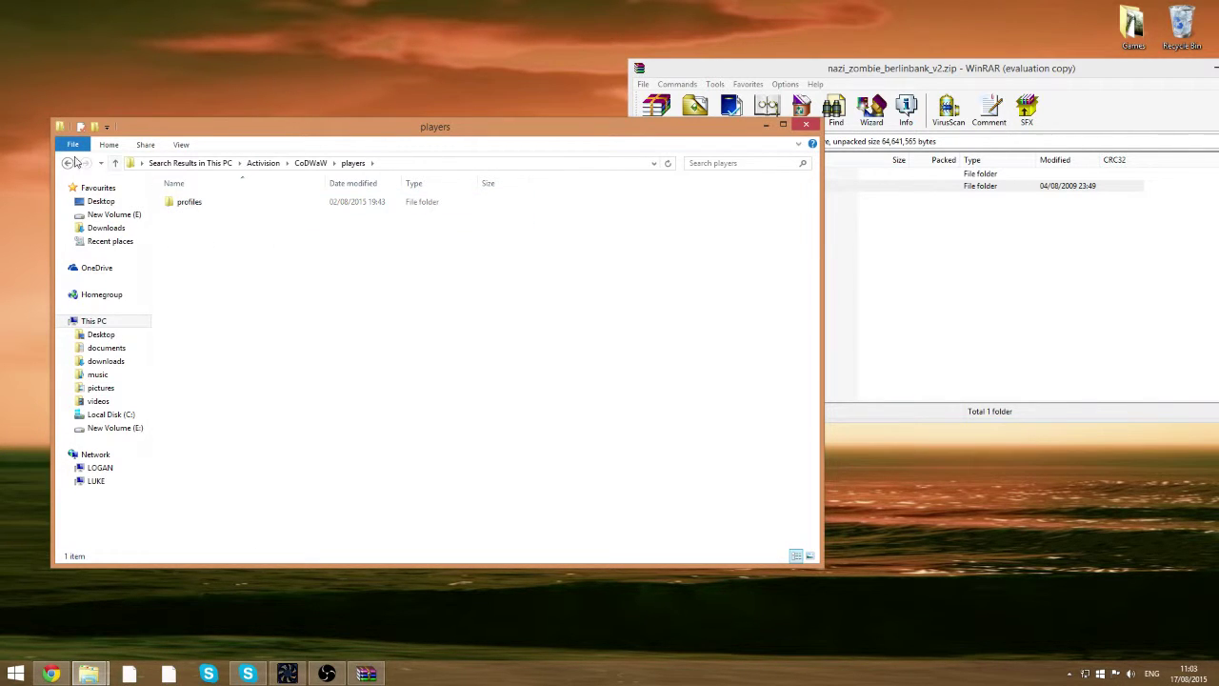
click(68, 162)
click(234, 294)
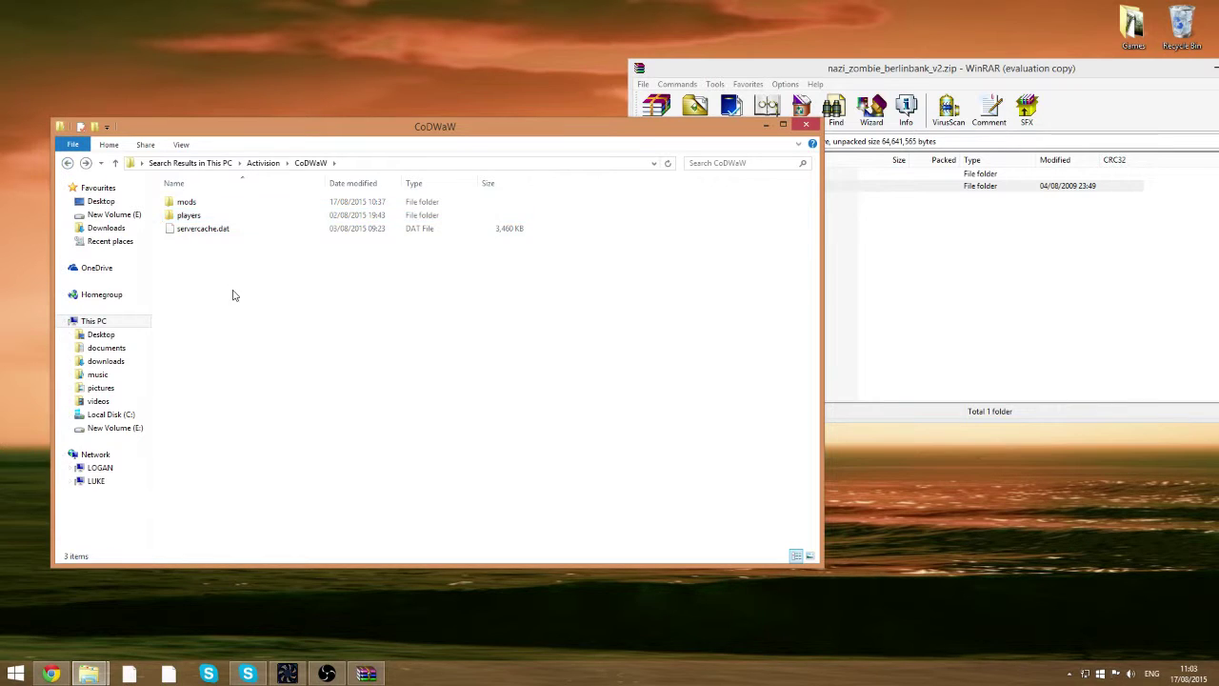
click(200, 203)
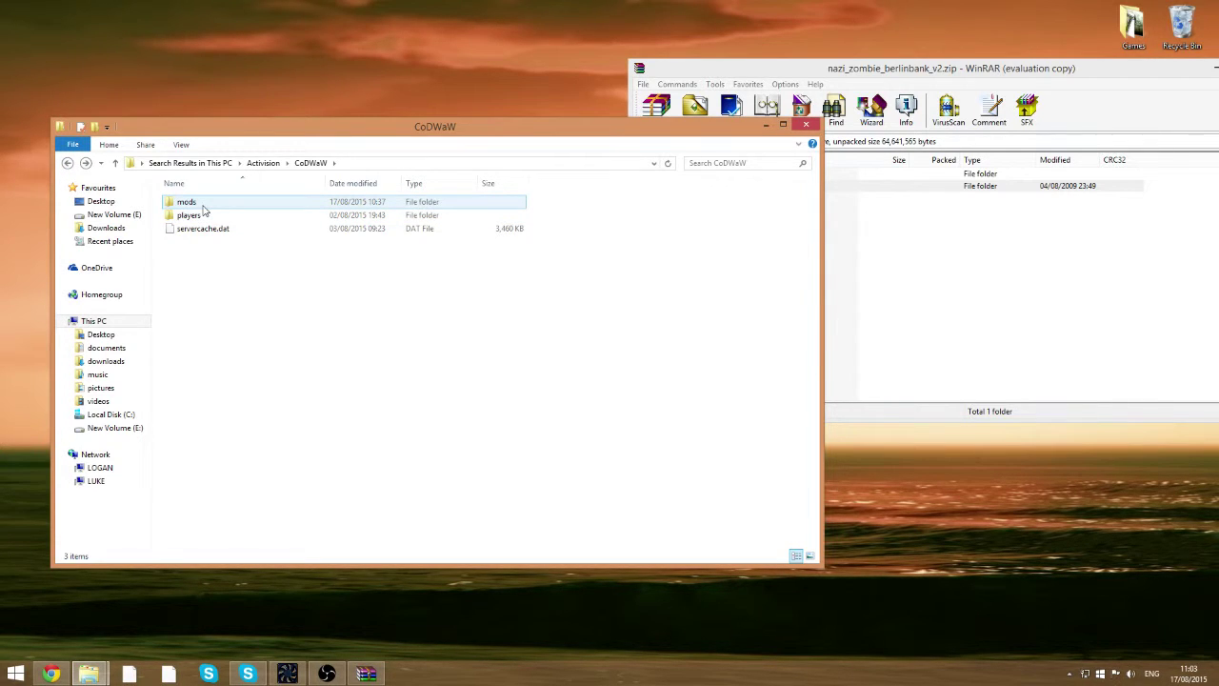
- Open the mods folder inside CoDWaW
double_click(201, 204)
drag(206, 129, 194, 69)
scroll(679, 380, down, 3)
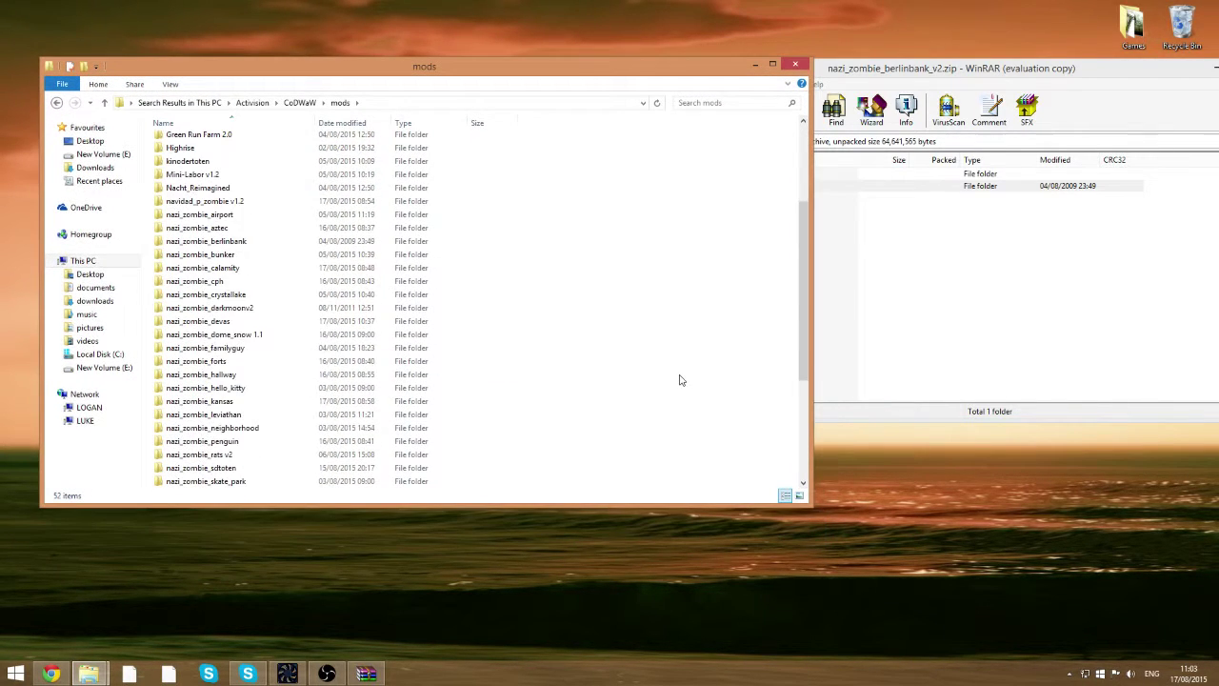
scroll(679, 379, down, 4)
scroll(667, 376, up, 8)
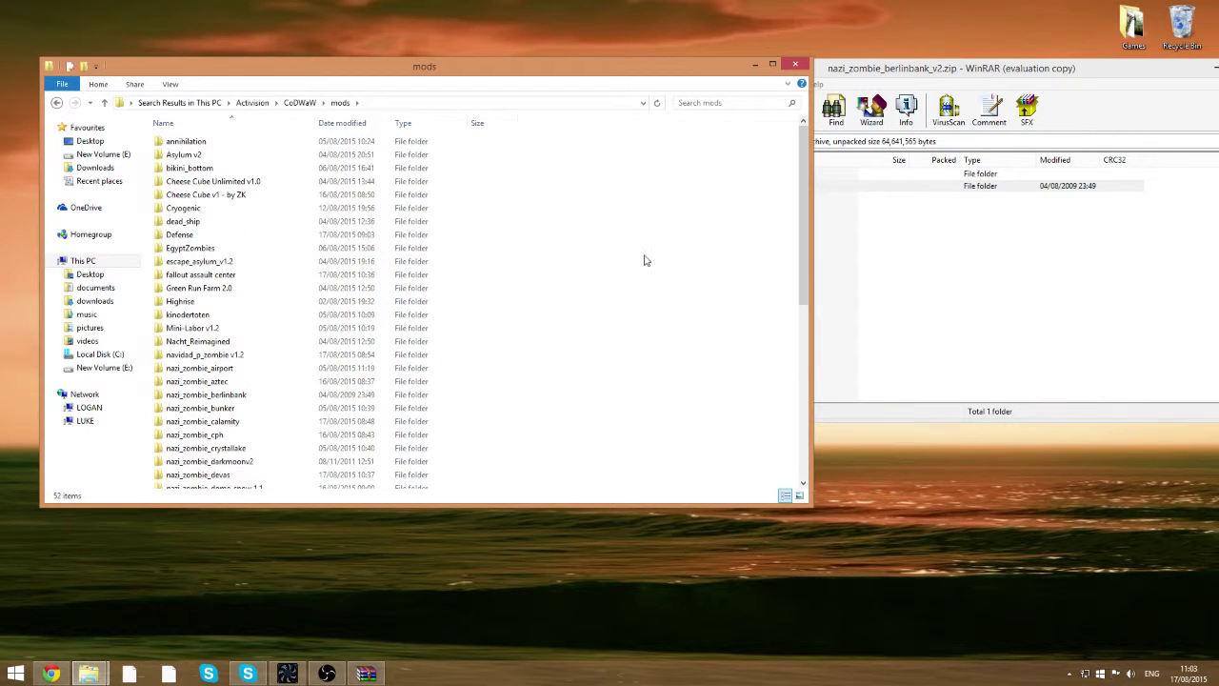
- Drag nazi_zombie_berlinbank from WinRAR into mods, replacing the 7 existing files
drag(581, 73, 518, 54)
click(709, 207)
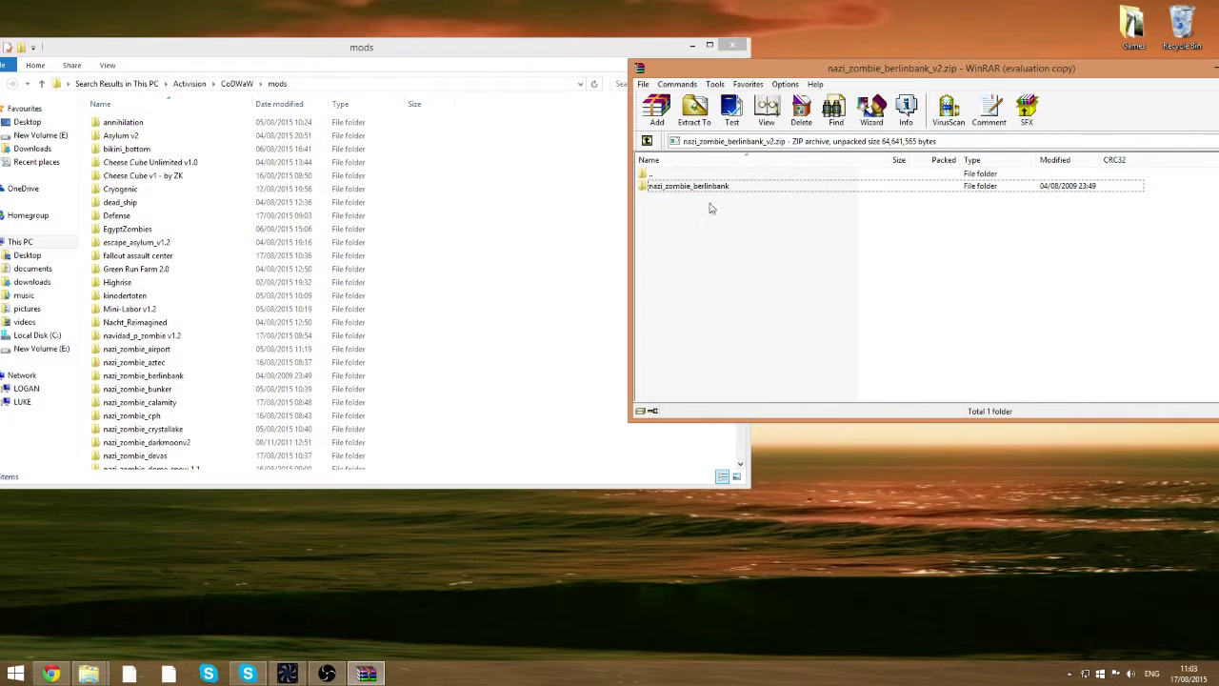
click(694, 189)
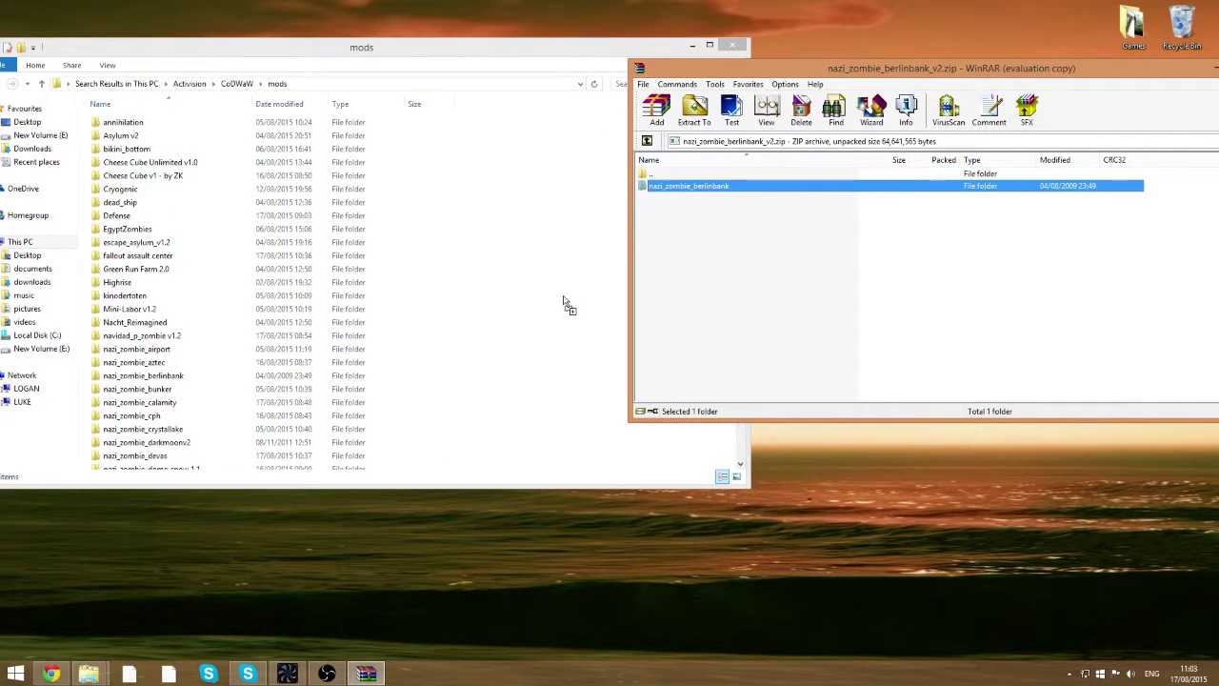
drag(576, 305, 577, 303)
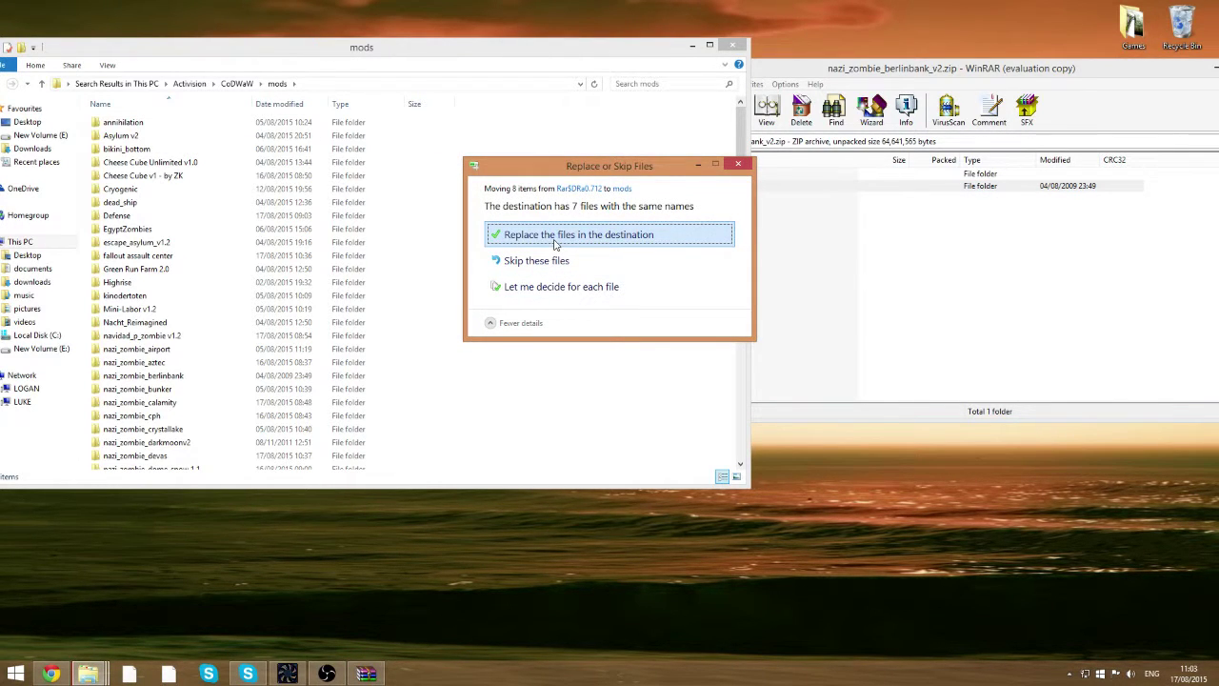
click(550, 240)
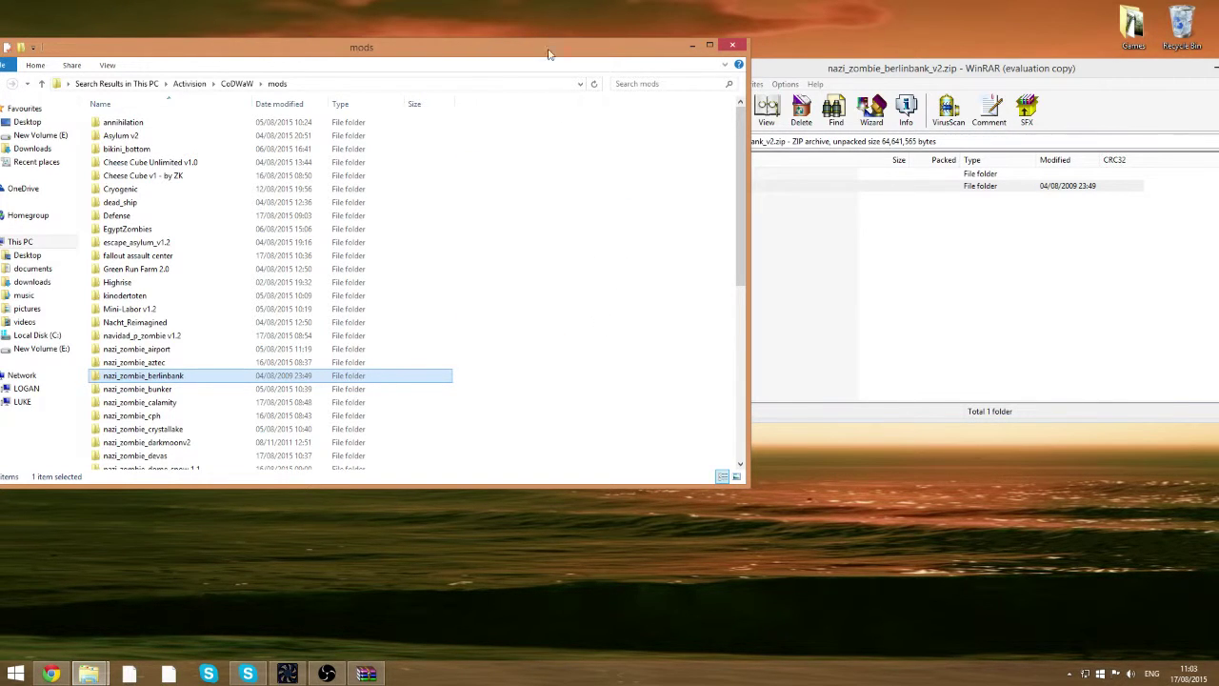
drag(548, 53, 592, 50)
- Close the mods folder window and the WinRAR archive, leaving the desktop
click(773, 46)
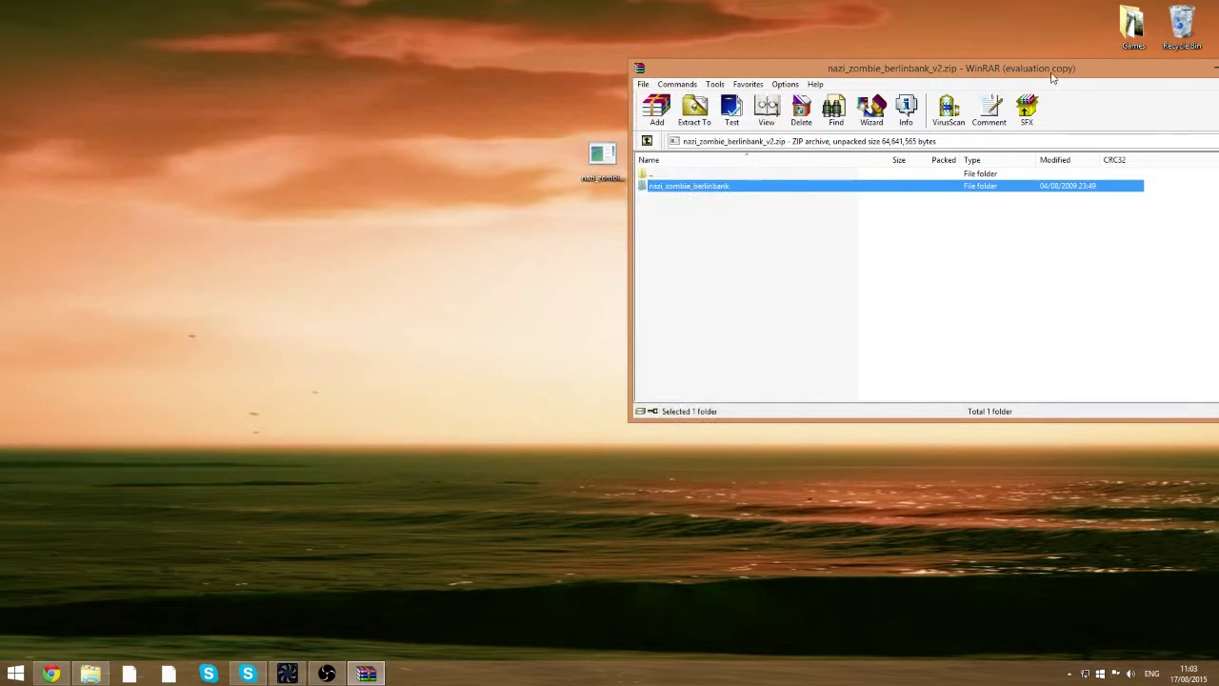
drag(1053, 78, 754, 82)
click(964, 71)
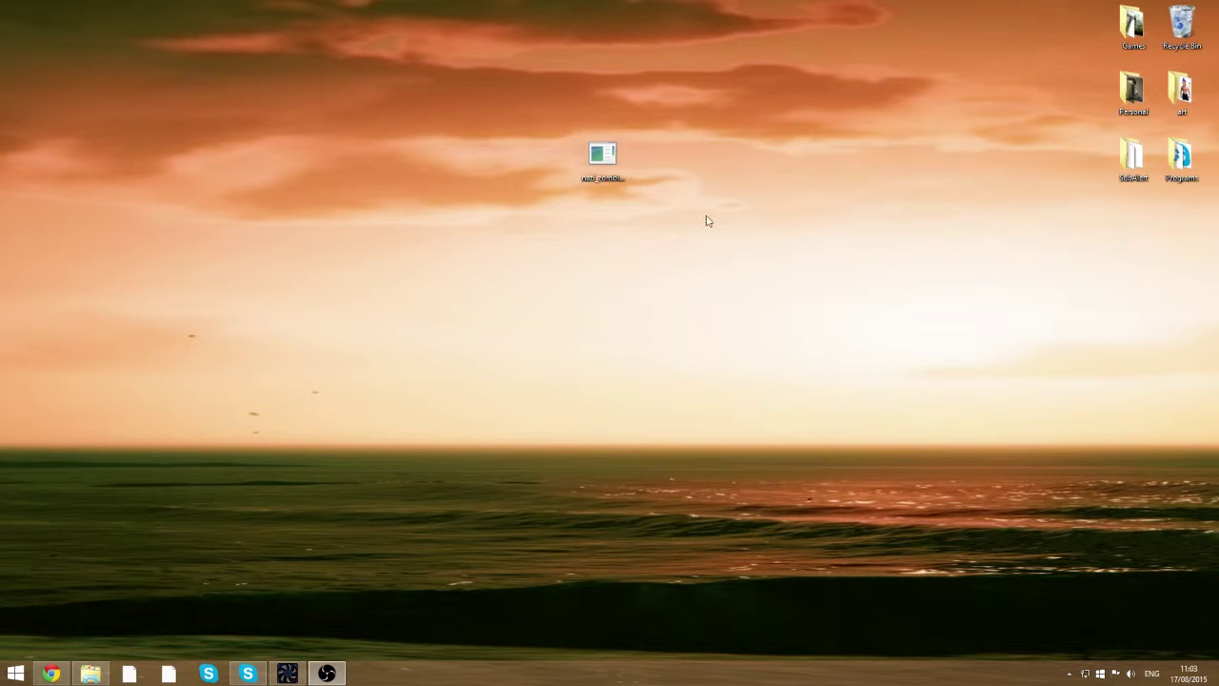